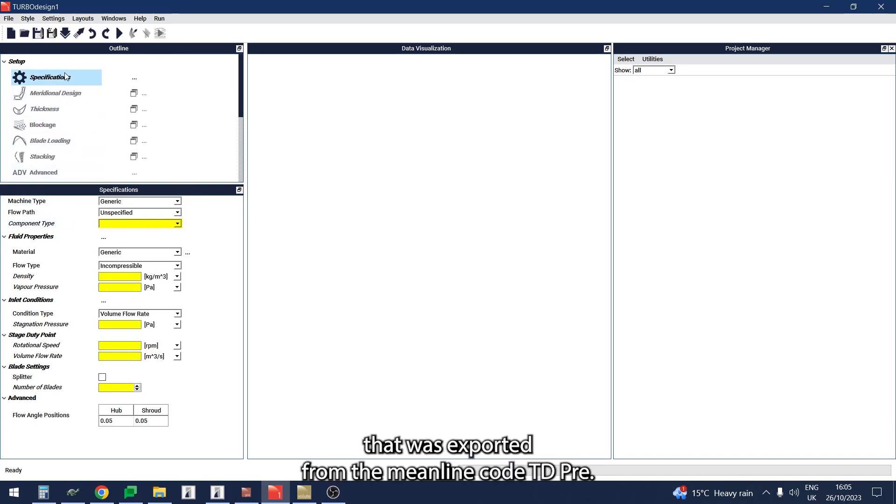
Step: Open the Inducer.tds case and display its meridional design plot
{"action": "left_click", "coordinate": [25, 34]}
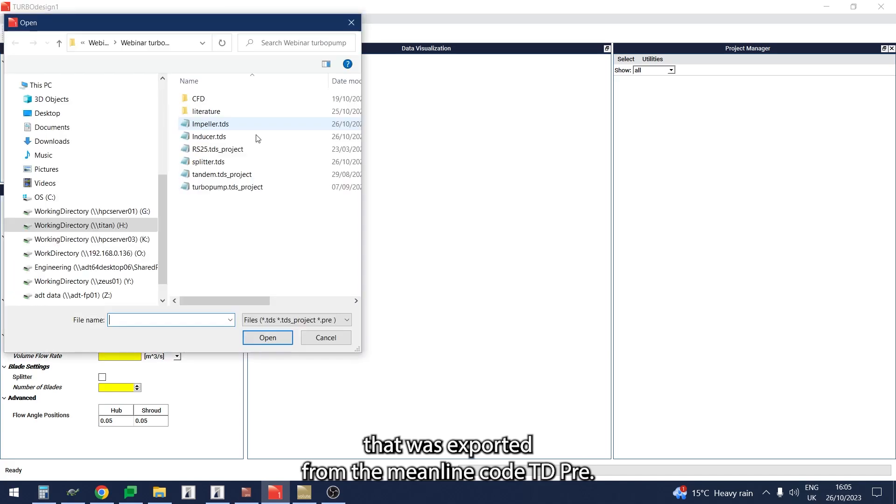
{"action": "double_click", "coordinate": [233, 143]}
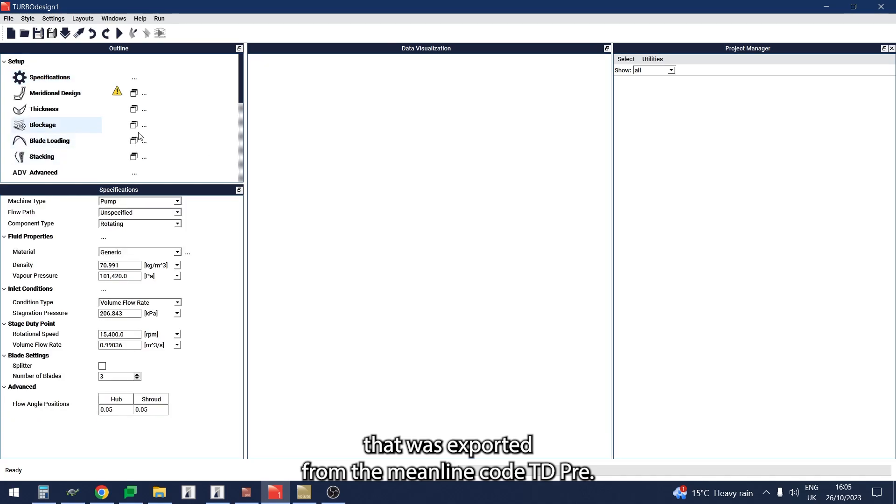
{"action": "left_click", "coordinate": [134, 94]}
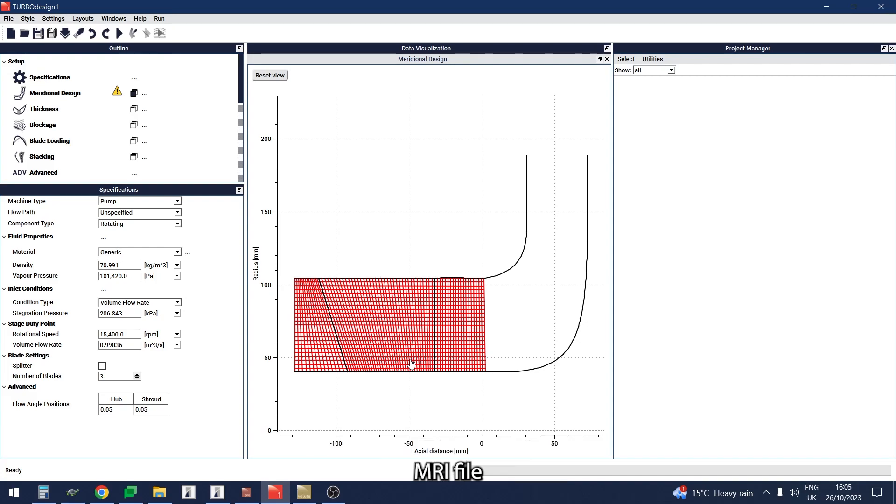
Step: Load tandem_exducer.mri in the meridional geometry editor and import that geometry into the current case
{"action": "left_click", "coordinate": [86, 98]}
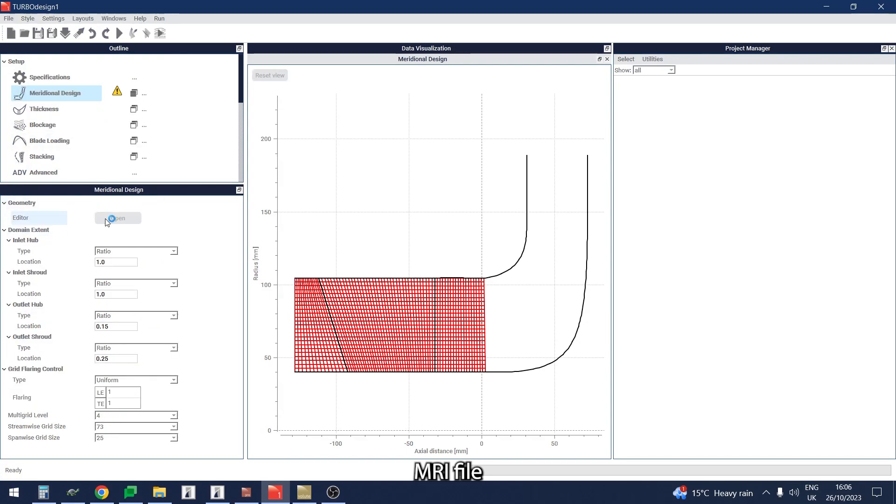
{"action": "left_click", "coordinate": [105, 218]}
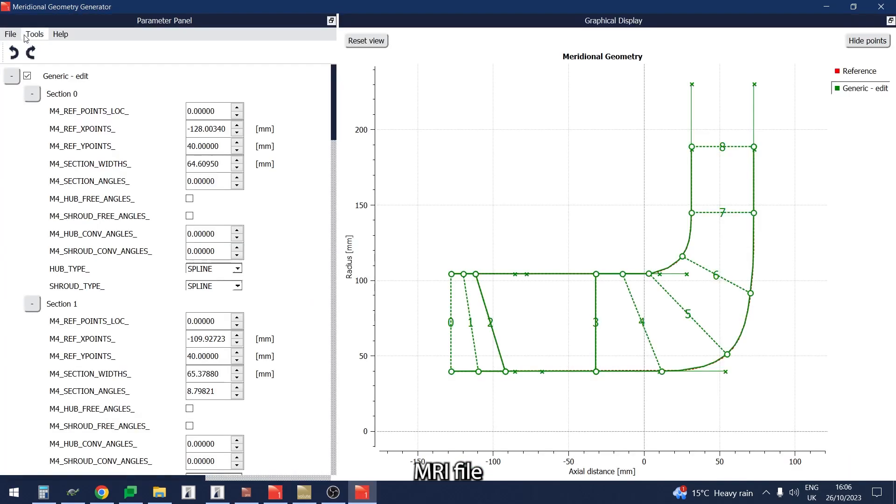
{"action": "left_click", "coordinate": [11, 36]}
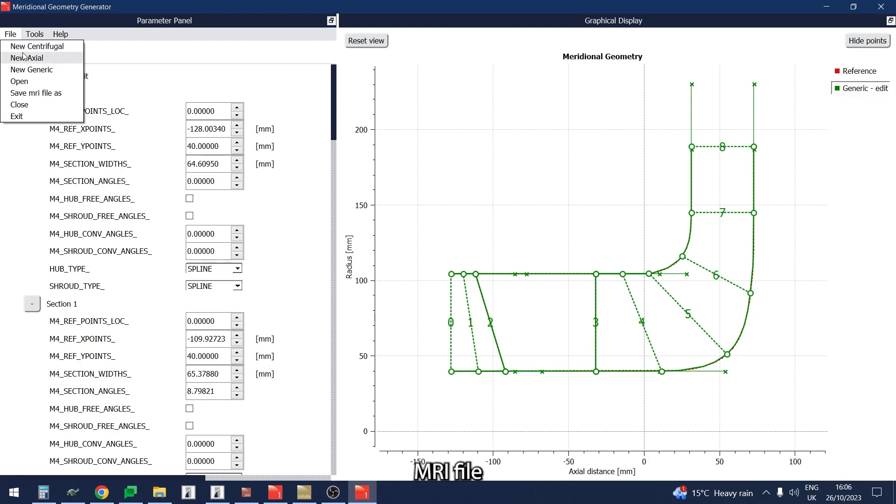
{"action": "left_click", "coordinate": [27, 80]}
{"action": "scroll", "coordinate": [415, 234], "scroll_direction": "down", "scroll_amount": 1}
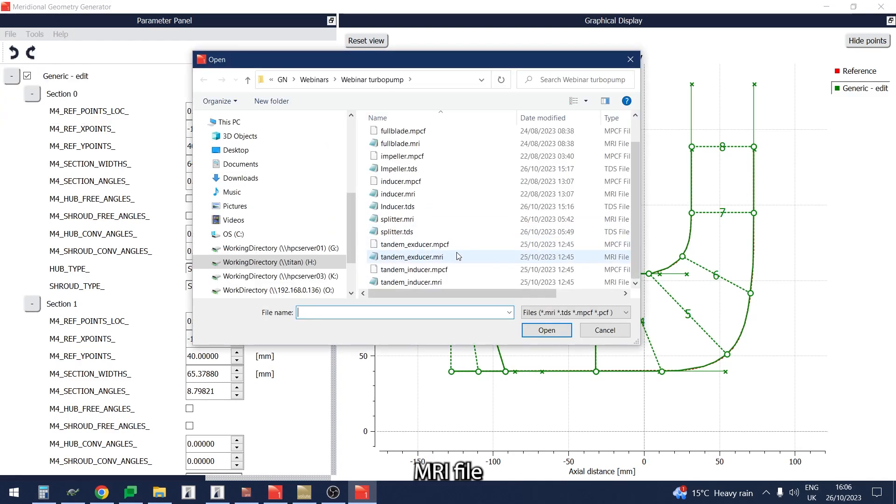
{"action": "double_click", "coordinate": [411, 257]}
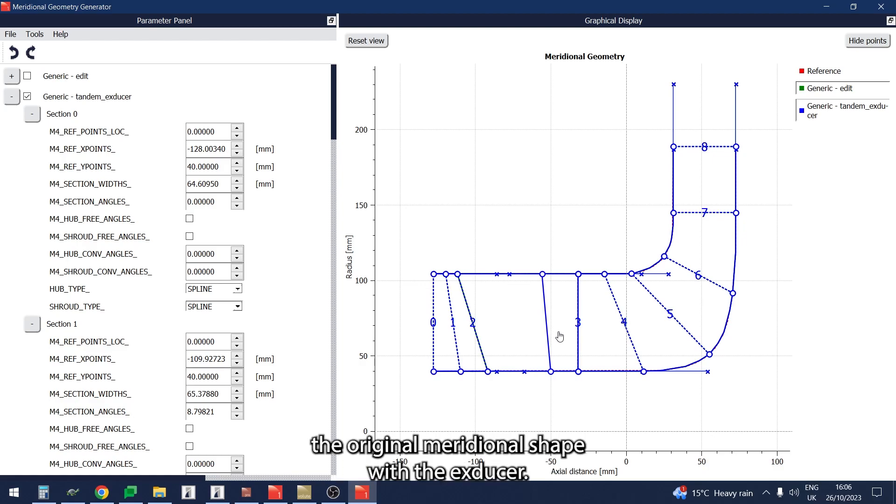
{"action": "left_click", "coordinate": [880, 7]}
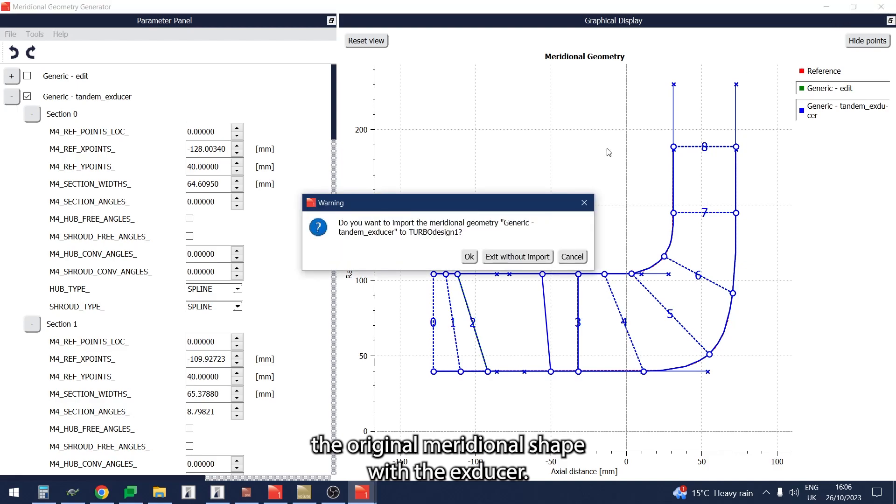
{"action": "left_click", "coordinate": [469, 260]}
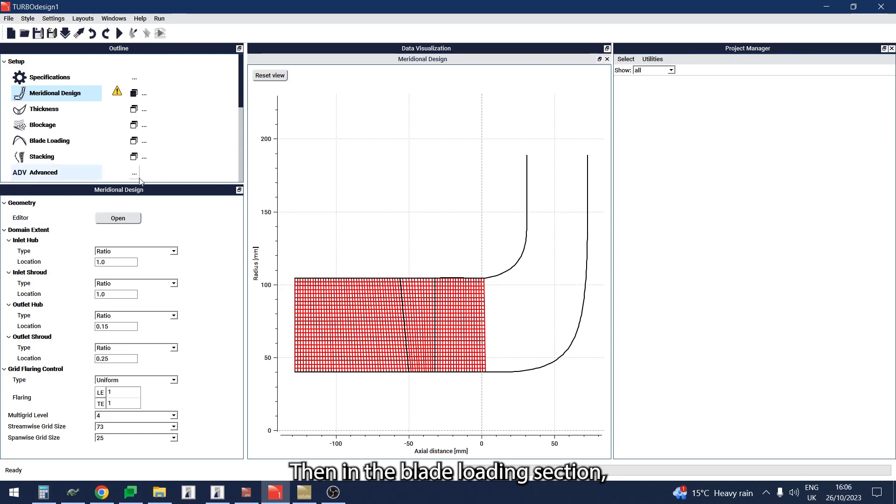
Step: In the blade loading settings, set the leading-edge rVt* to 0.0397978 at both hub and shroud
{"action": "left_click", "coordinate": [78, 145]}
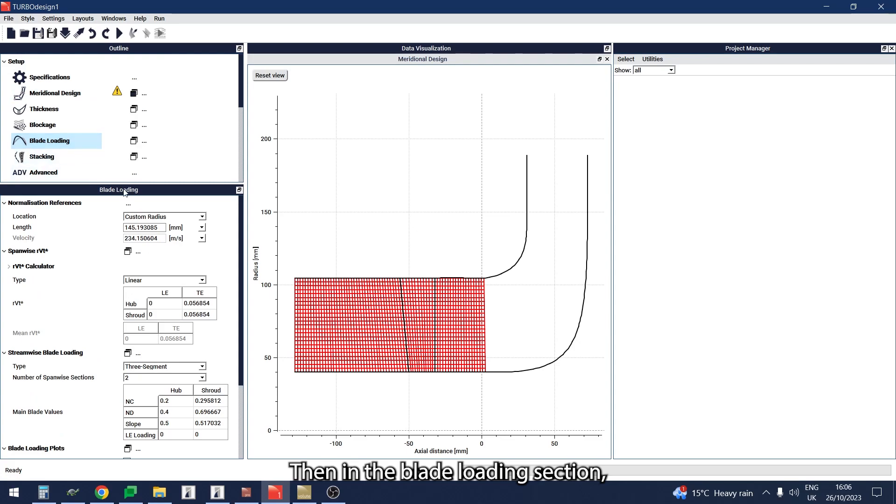
{"action": "double_click", "coordinate": [166, 307]}
{"action": "type", "text": "0.0397978"}
{"action": "double_click", "coordinate": [165, 316]}
{"action": "type", "text": "0.0397978"}
{"action": "key", "text": "Return"}
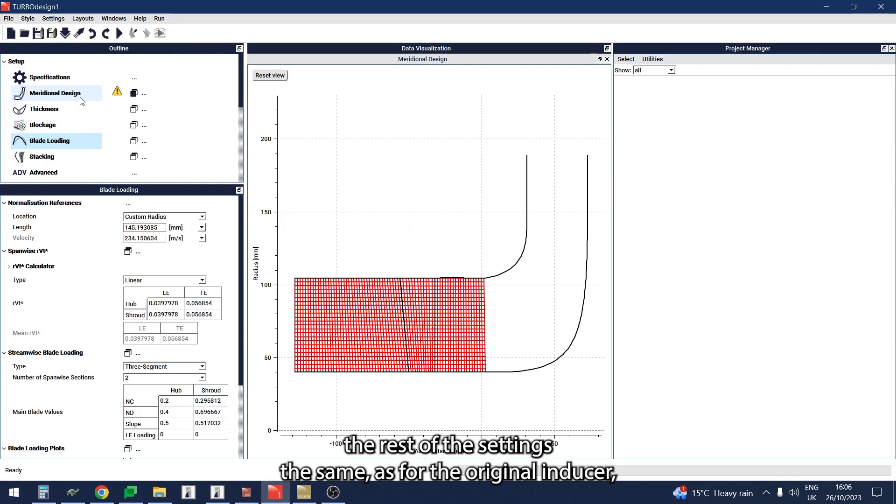
Step: Run the solver on the exducer case and add a 3D post-processing plot of the blade geometry
{"action": "left_click", "coordinate": [119, 34]}
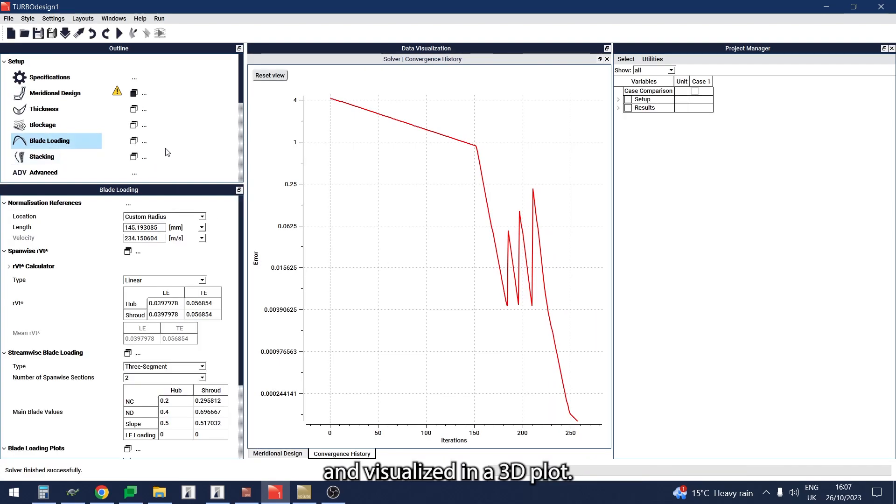
{"action": "scroll", "coordinate": [167, 149], "scroll_direction": "down", "scroll_amount": 3}
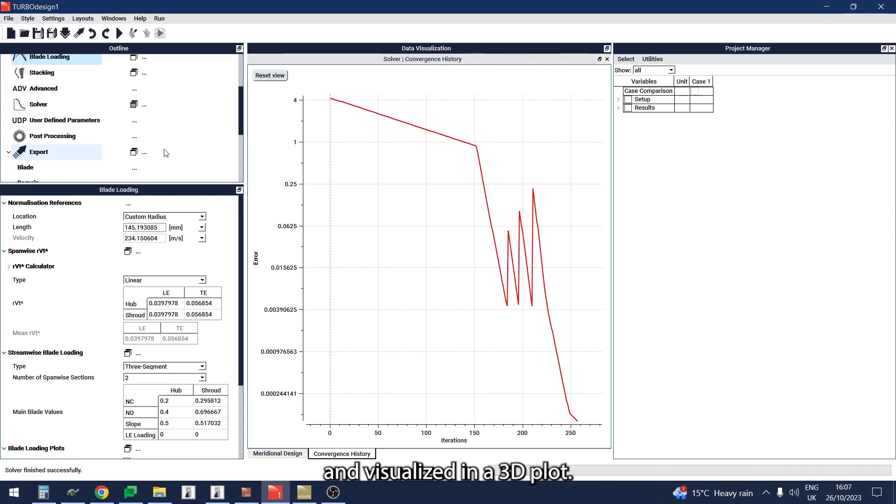
{"action": "left_click", "coordinate": [134, 137]}
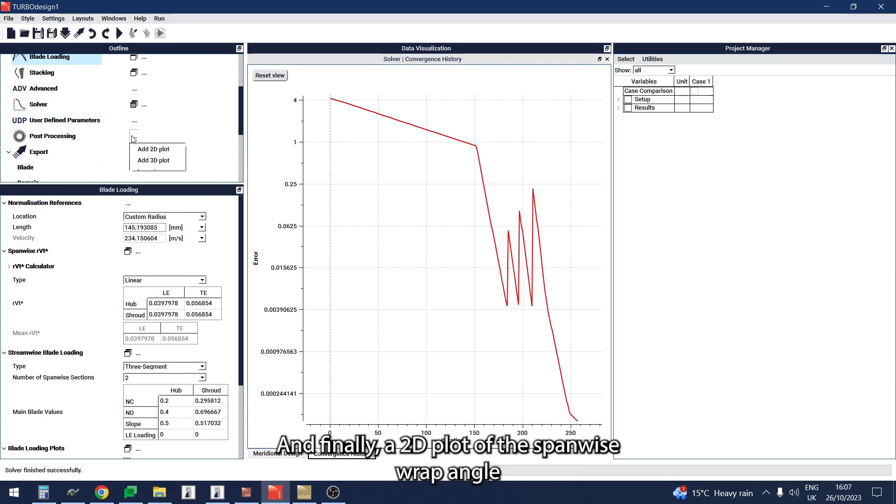
{"action": "left_click", "coordinate": [150, 161]}
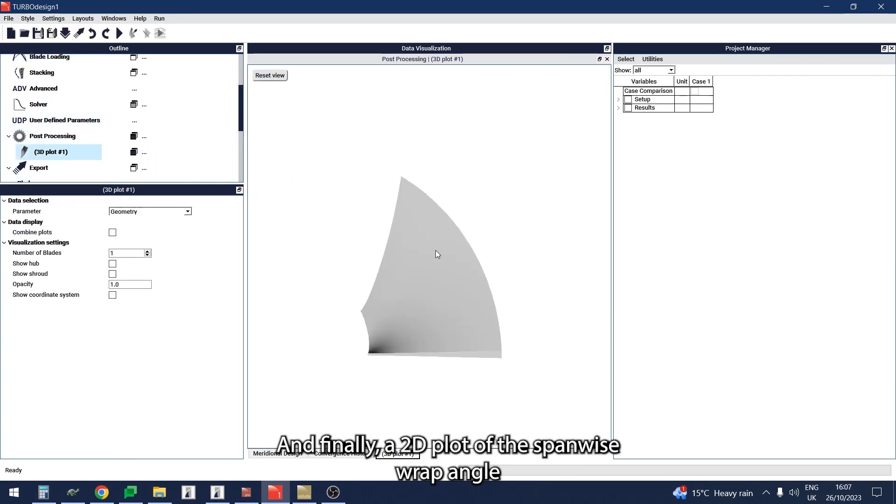
{"action": "left_click_drag", "start_coordinate": [444, 262], "coordinate": [421, 264]}
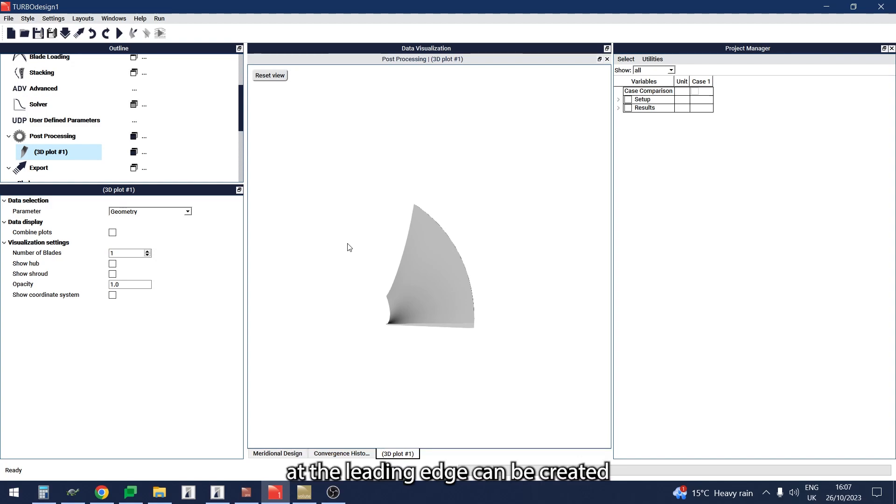
Step: Add a 2D post-processing plot and set its parameter to Wrap Angle
{"action": "left_click", "coordinate": [146, 137]}
{"action": "left_click", "coordinate": [155, 148]}
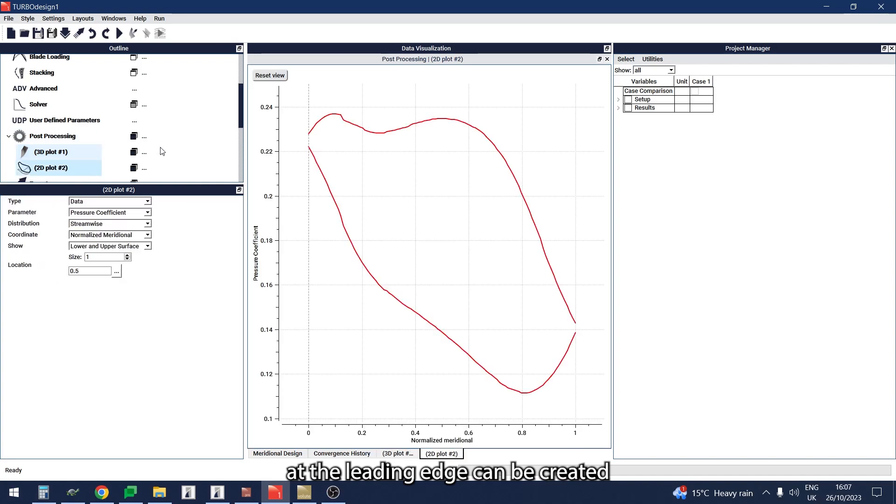
{"action": "left_click", "coordinate": [112, 213]}
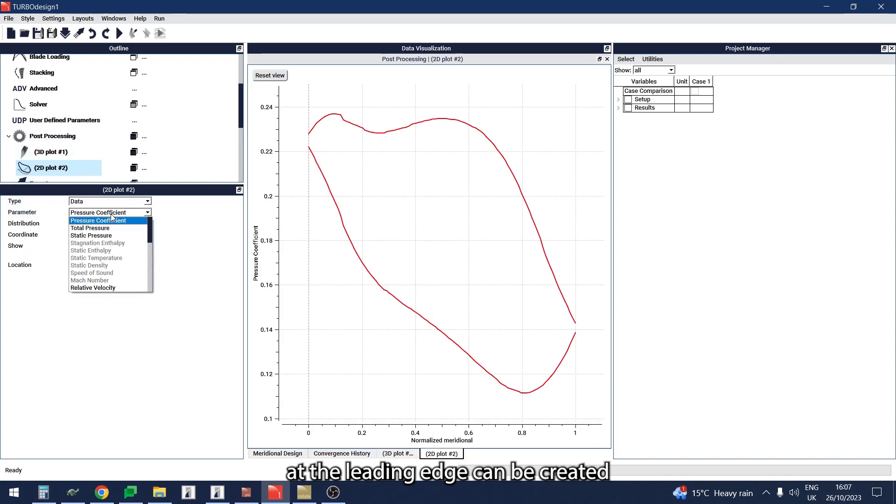
{"action": "scroll", "coordinate": [112, 240], "scroll_direction": "down", "scroll_amount": 3}
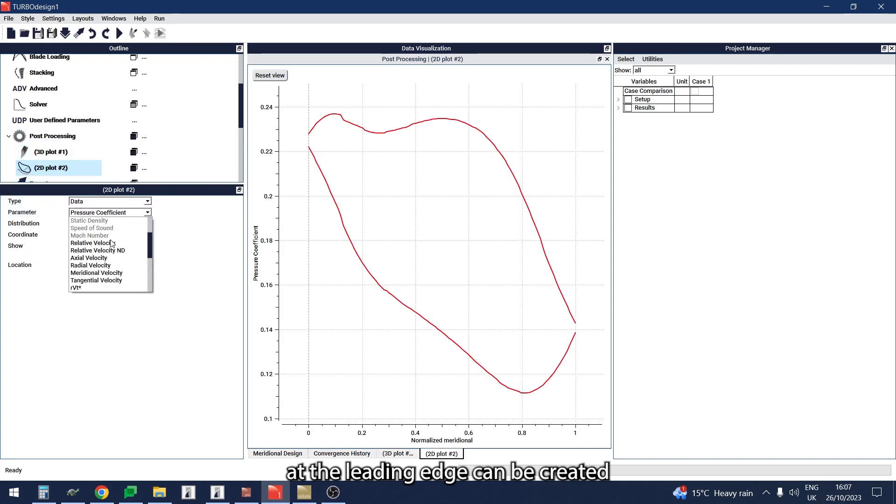
{"action": "scroll", "coordinate": [112, 243], "scroll_direction": "down", "scroll_amount": 1}
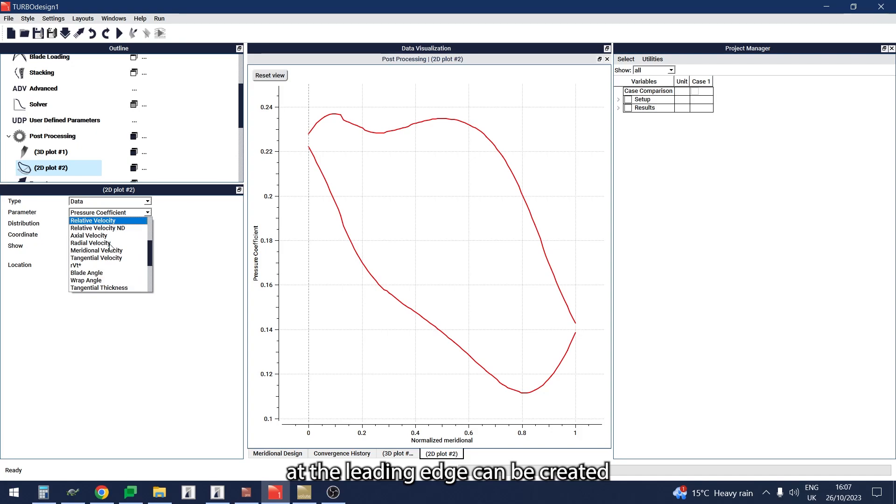
{"action": "left_click", "coordinate": [96, 280]}
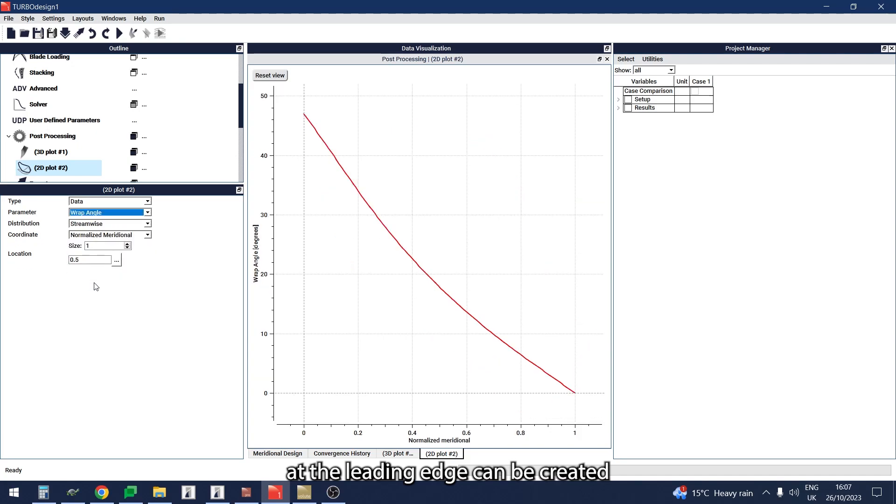
Step: Set the wrap angle plot to a Spanwise distribution at location 0 and bring up its data export option
{"action": "left_click", "coordinate": [104, 225]}
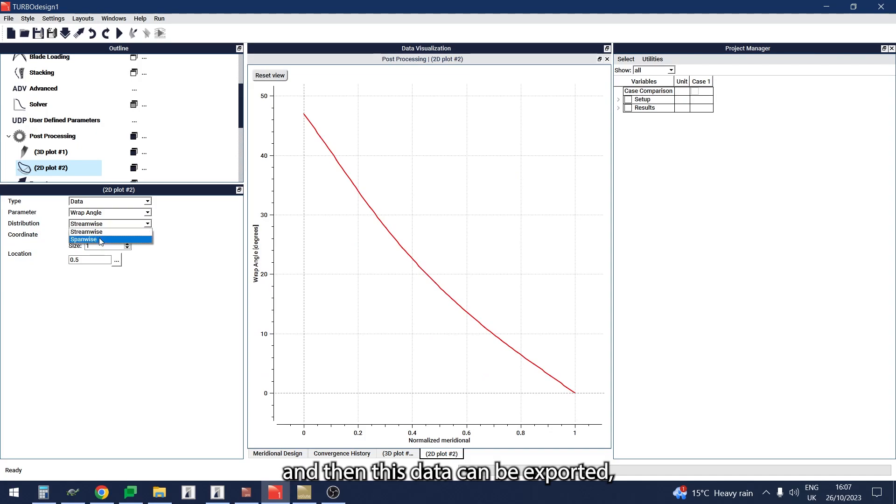
{"action": "left_click", "coordinate": [100, 240]}
{"action": "double_click", "coordinate": [99, 261]}
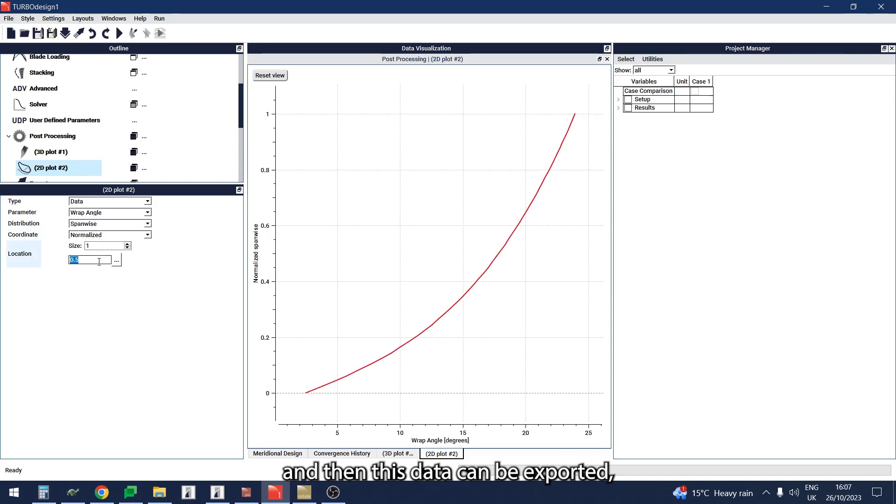
{"action": "type", "text": "0"}
{"action": "key", "text": "Return"}
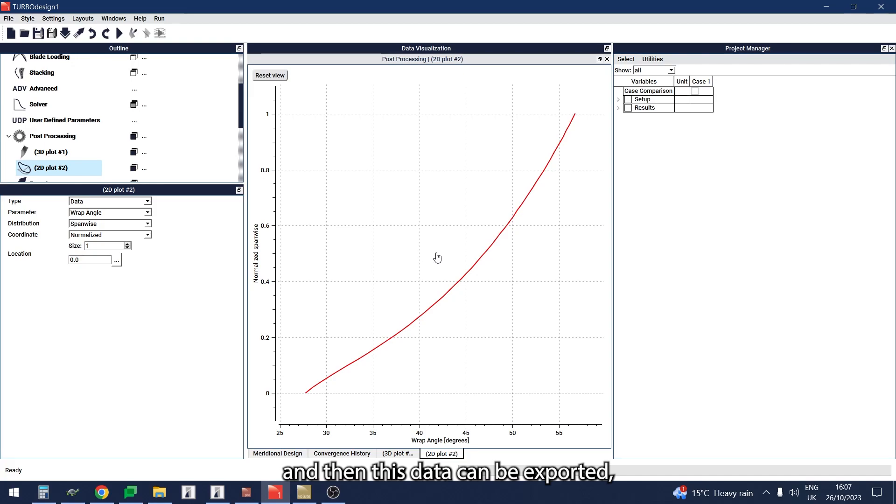
{"action": "right_click", "coordinate": [403, 171]}
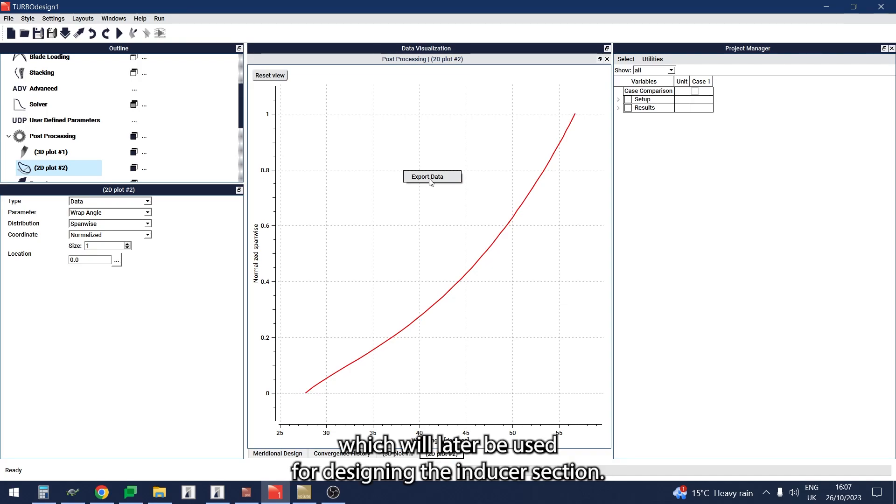
{"action": "left_click", "coordinate": [683, 270]}
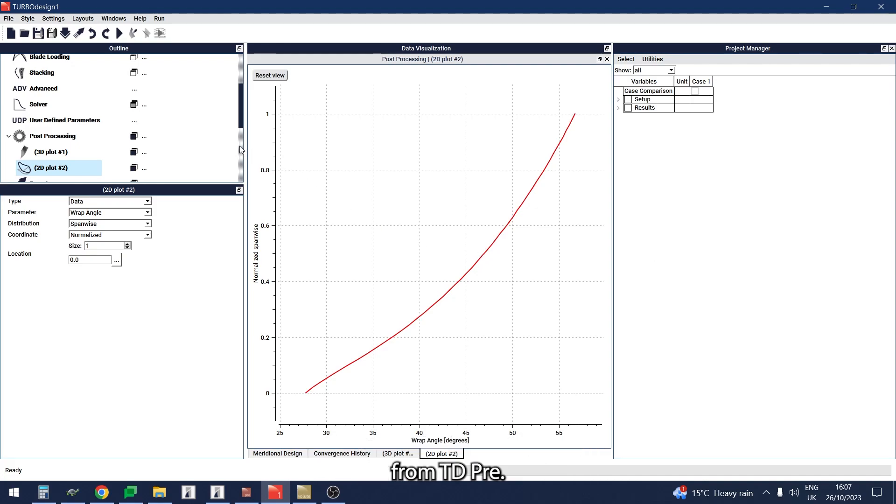
Step: Import the Inducer.tds case again, discarding the unsaved data of the current case
{"action": "left_click", "coordinate": [65, 34]}
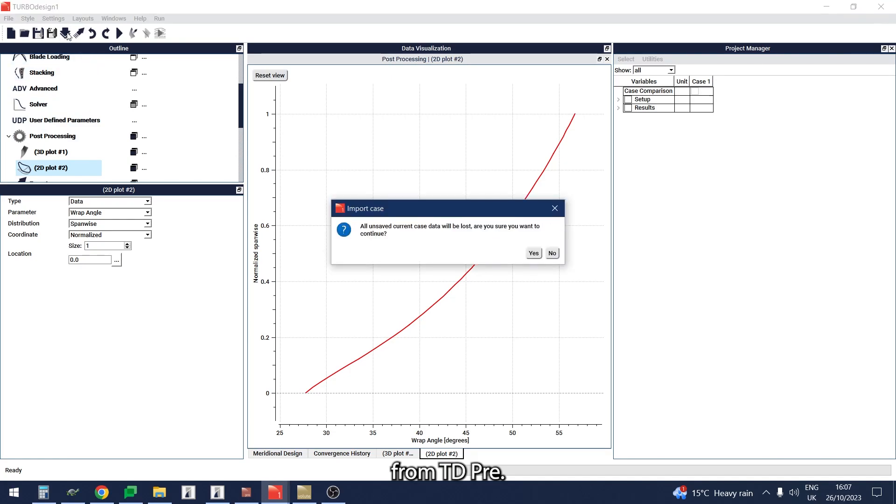
{"action": "left_click", "coordinate": [533, 254]}
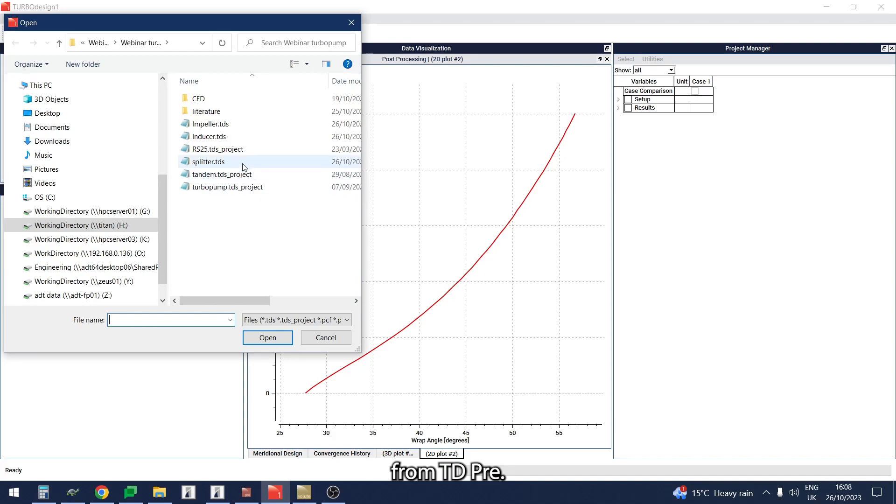
{"action": "double_click", "coordinate": [222, 138]}
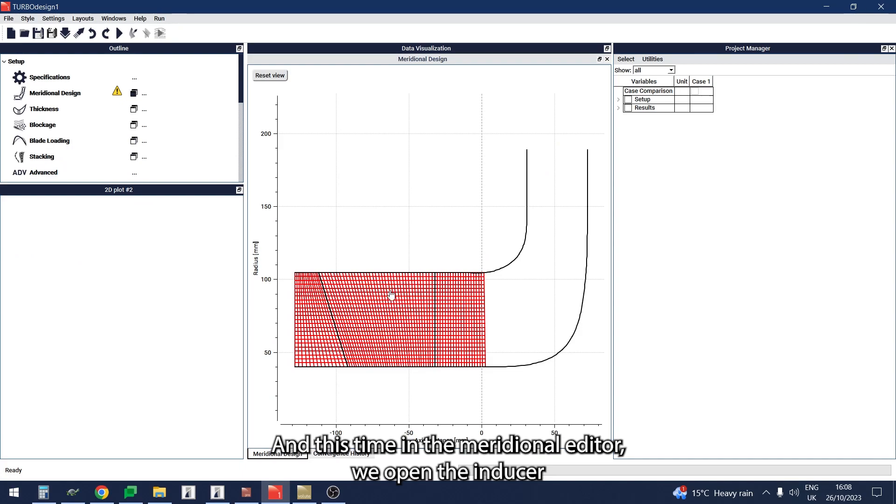
Step: Load the tandem_inducer geometry in the meridional editor and import it into the current case, replacing the original meridional shape
{"action": "left_click", "coordinate": [81, 98]}
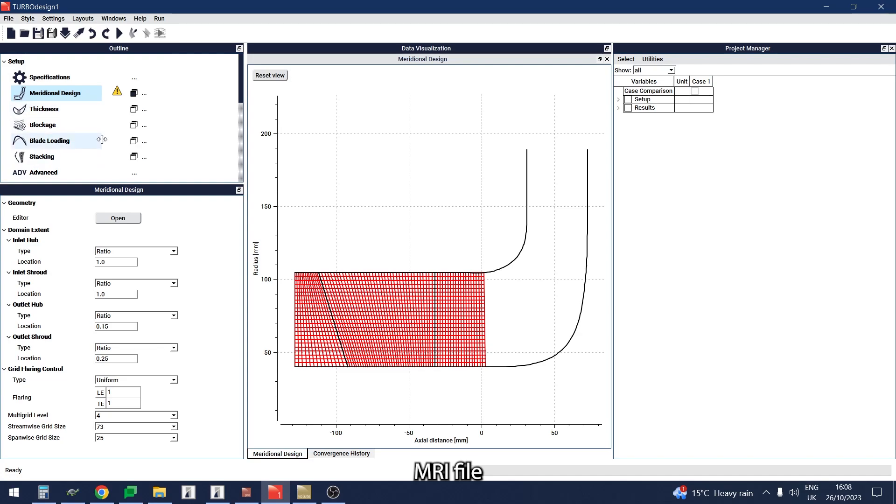
{"action": "left_click", "coordinate": [111, 216]}
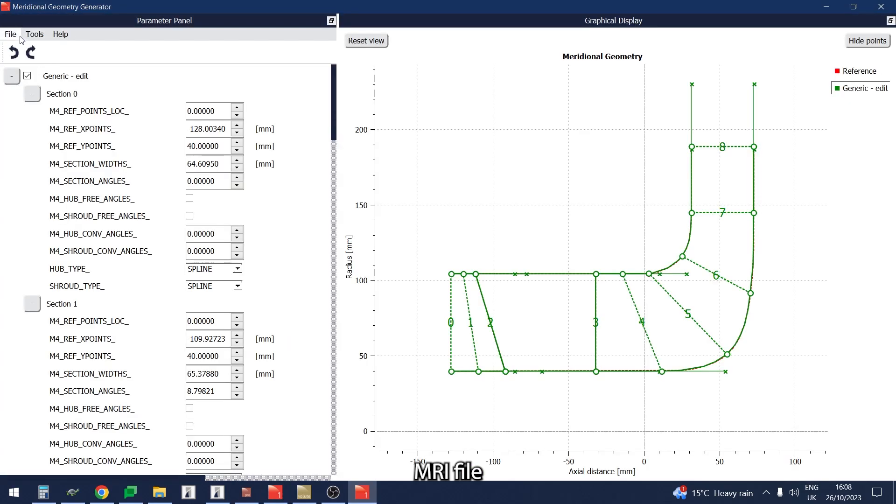
{"action": "left_click", "coordinate": [11, 35]}
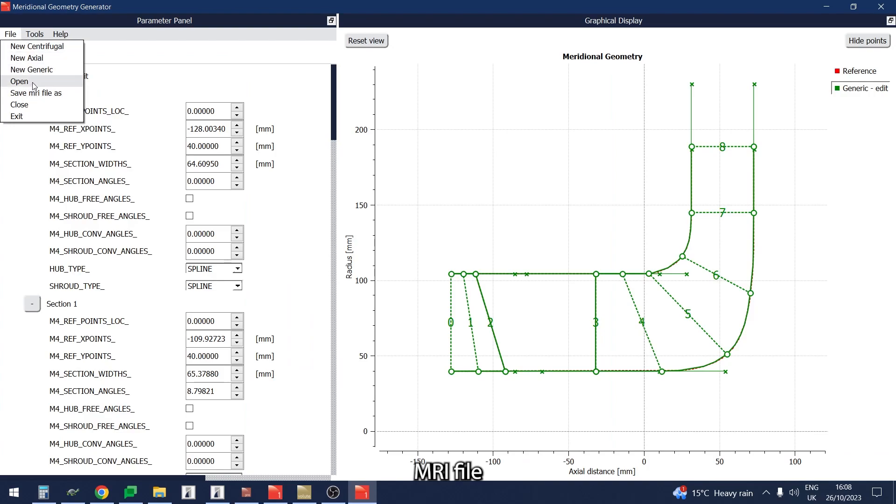
{"action": "left_click", "coordinate": [19, 81]}
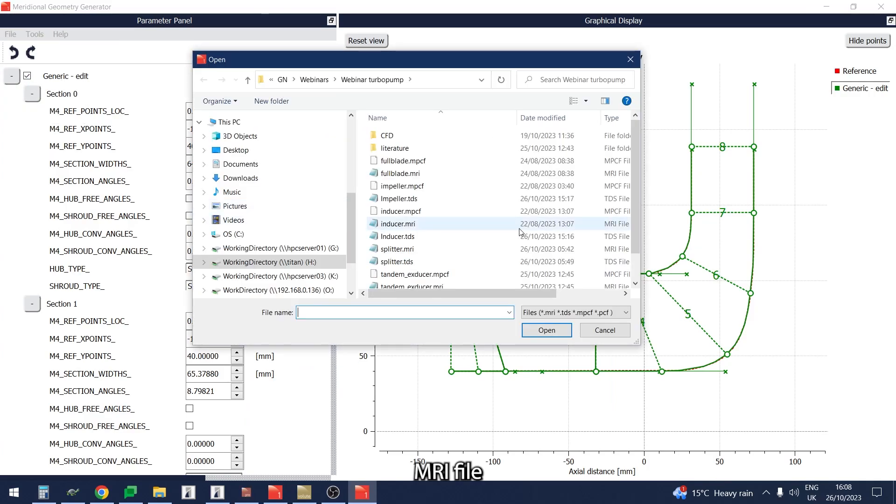
{"action": "scroll", "coordinate": [521, 234], "scroll_direction": "down", "scroll_amount": 1}
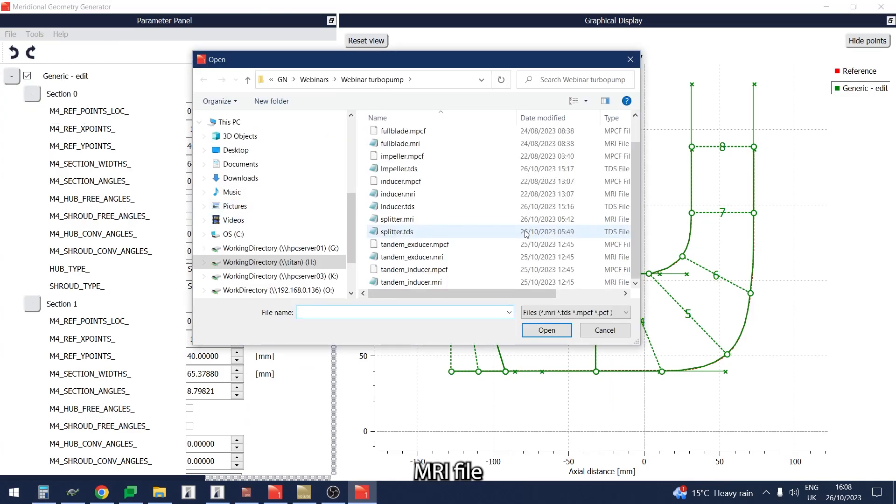
{"action": "double_click", "coordinate": [444, 270]}
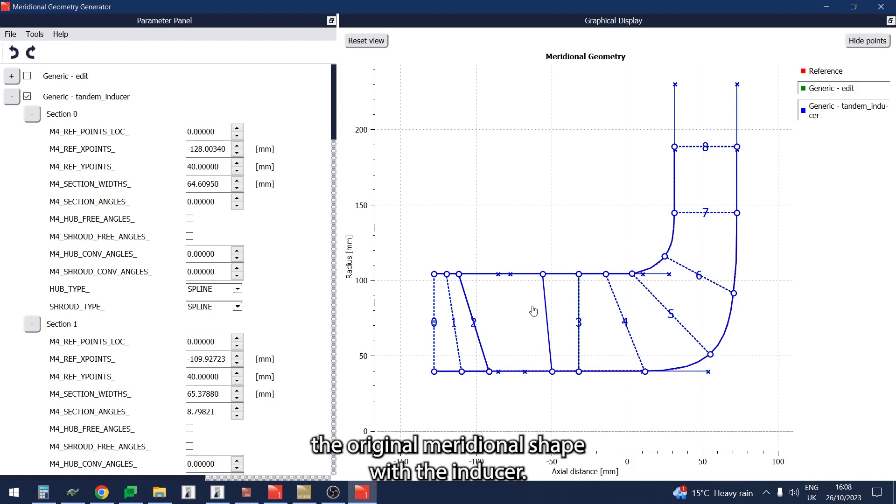
{"action": "left_click", "coordinate": [880, 7]}
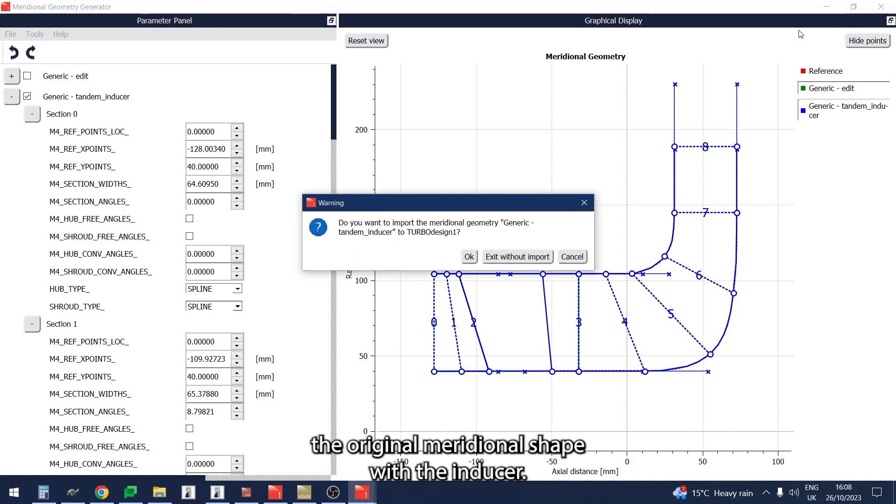
{"action": "left_click", "coordinate": [469, 257]}
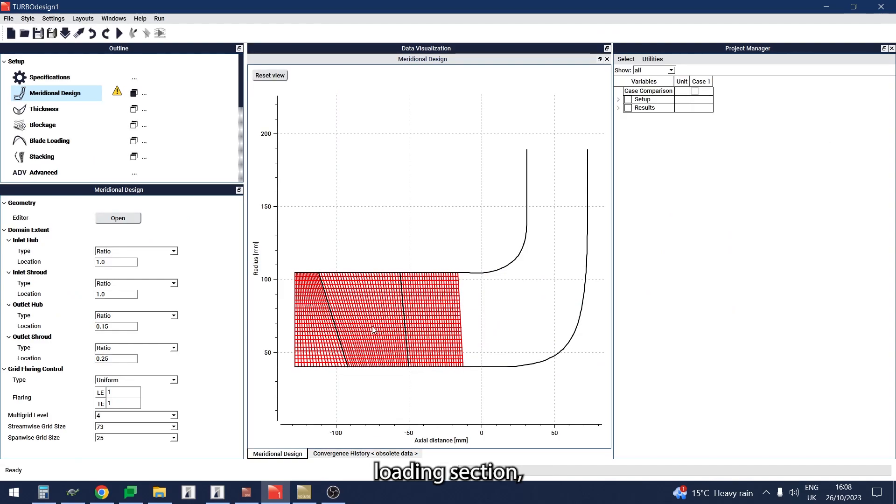
Step: Set the trailing-edge rVt* in the blade loading to 0.0397978 at both hub and shroud
{"action": "left_click", "coordinate": [74, 141]}
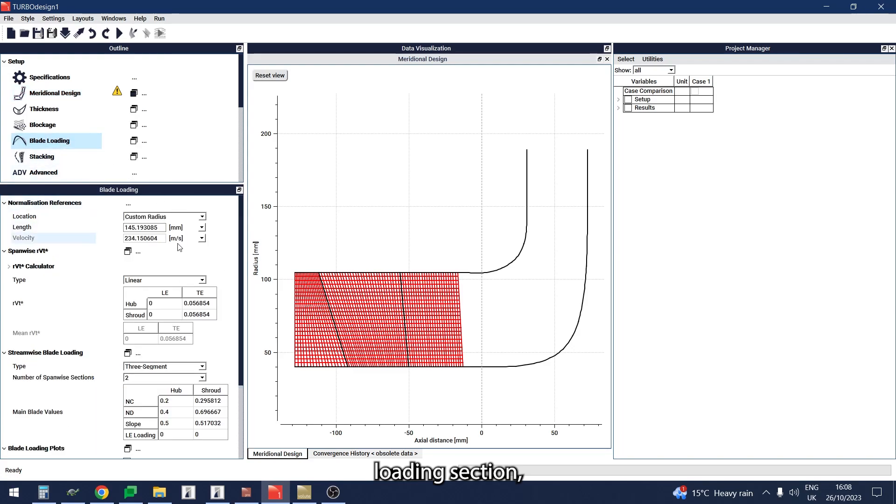
{"action": "double_click", "coordinate": [199, 303]}
{"action": "type", "text": "0.0397978"}
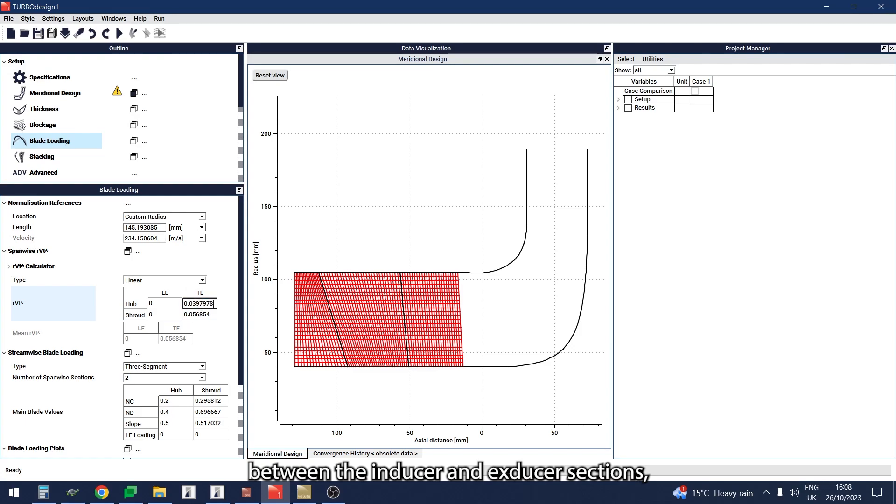
{"action": "double_click", "coordinate": [199, 314]}
{"action": "type", "text": "0.0397978"}
{"action": "key", "text": "Return"}
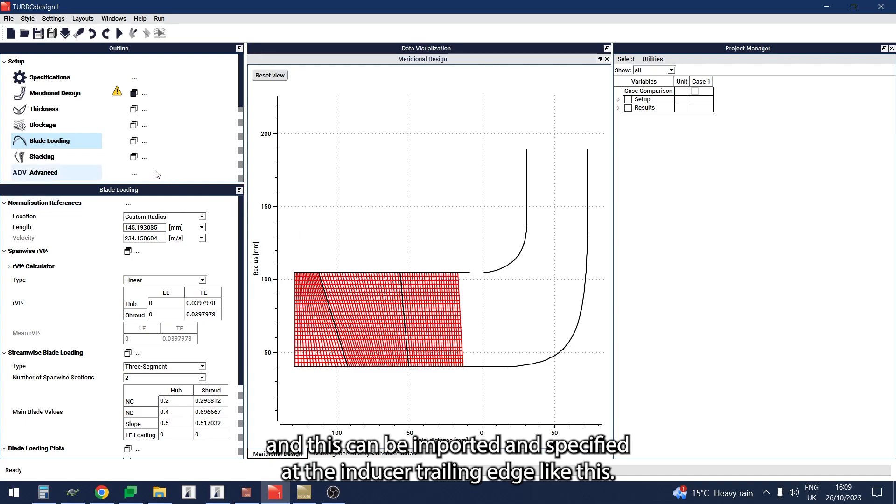
Step: Display the stacking plot and import the wrap angle distribution from demo.stk as the blade stacking
{"action": "left_click", "coordinate": [93, 159]}
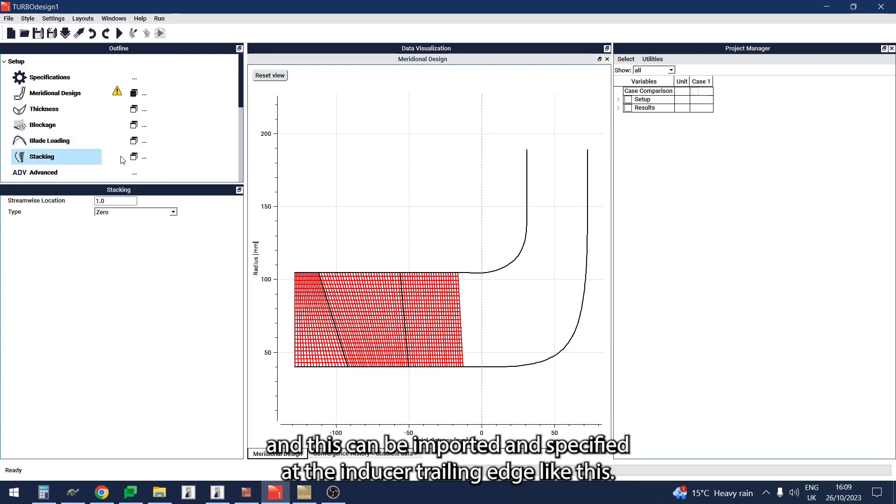
{"action": "left_click", "coordinate": [135, 158]}
{"action": "left_click", "coordinate": [143, 159]}
{"action": "left_click", "coordinate": [152, 170]}
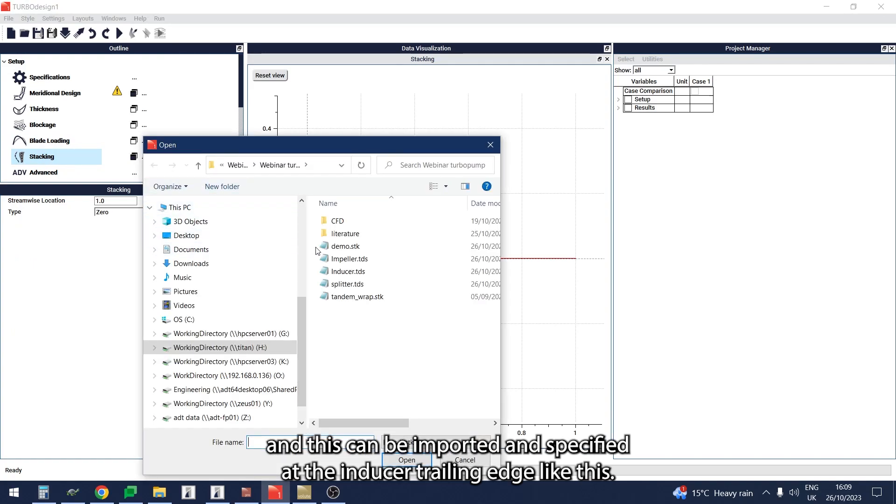
{"action": "double_click", "coordinate": [323, 247]}
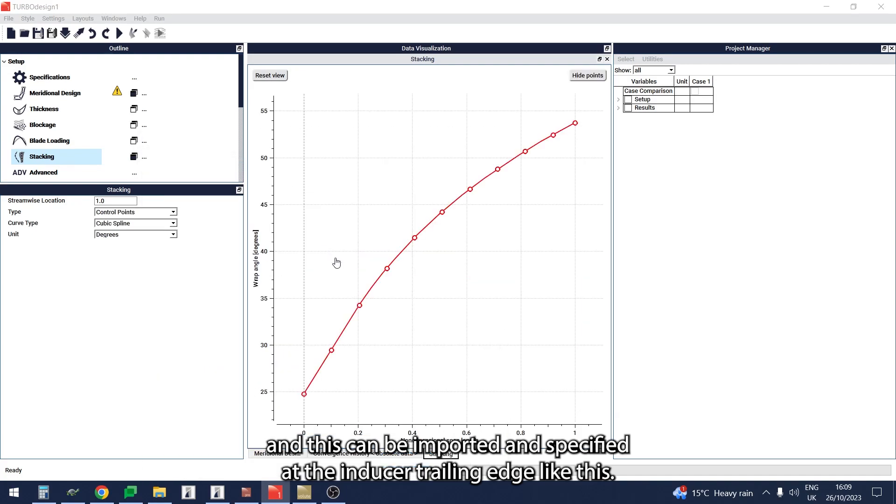
Step: Run the solver on the inducer case and add a 3D post-processing plot of its blade geometry
{"action": "left_click", "coordinate": [120, 35]}
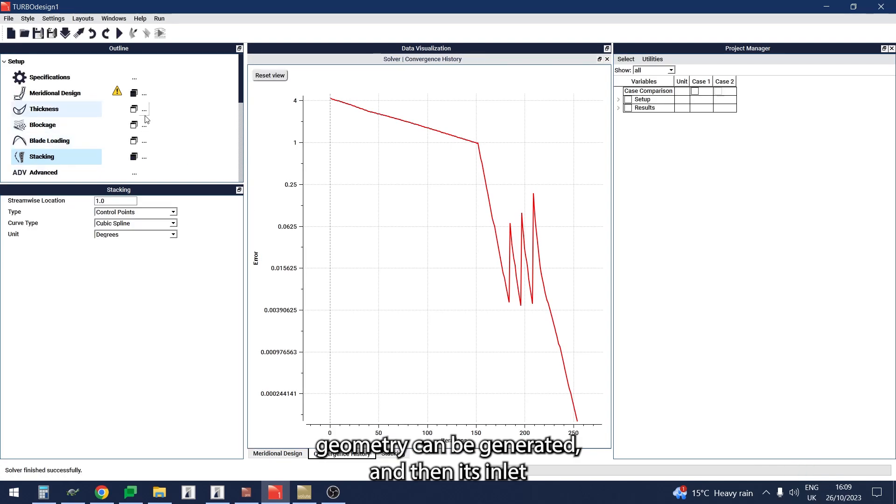
{"action": "scroll", "coordinate": [167, 126], "scroll_direction": "down", "scroll_amount": 3}
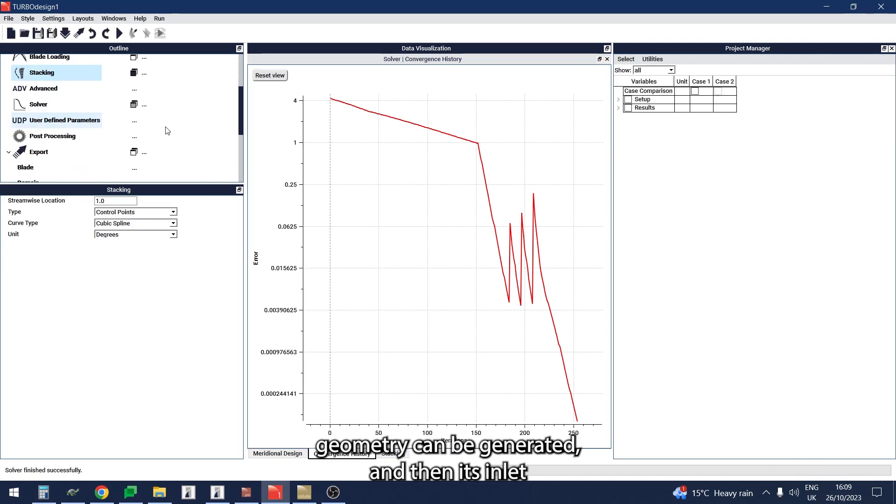
{"action": "left_click", "coordinate": [135, 136]}
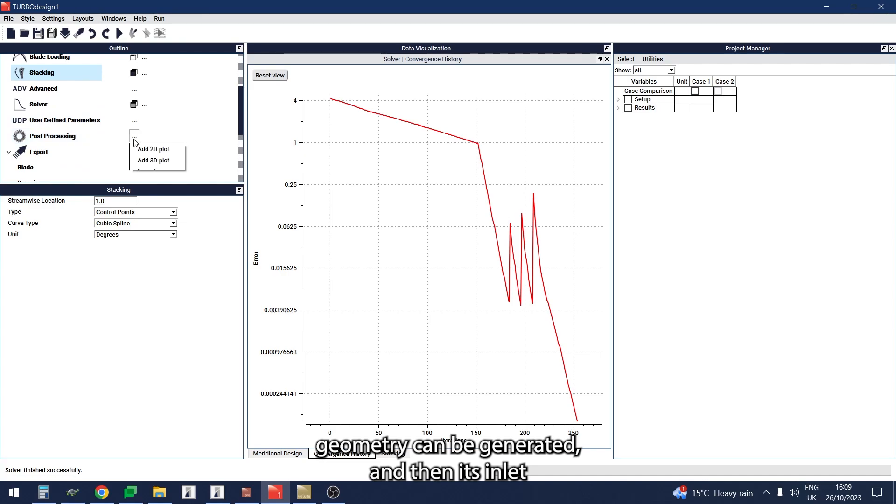
{"action": "left_click", "coordinate": [141, 159]}
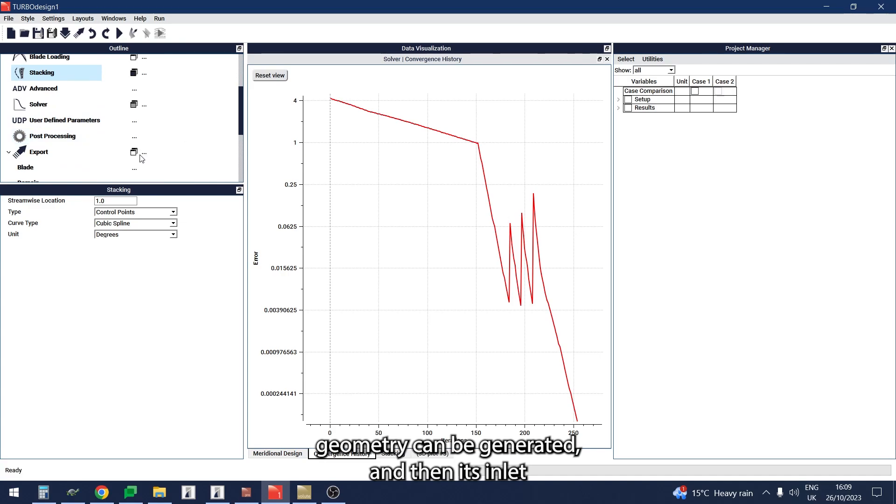
{"action": "left_click_drag", "start_coordinate": [477, 246], "coordinate": [498, 281]}
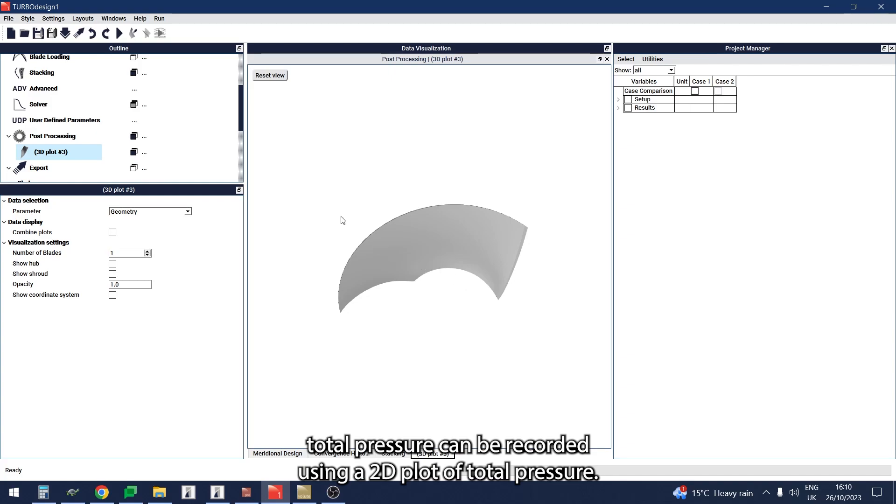
Step: Add a 2D post-processing plot and set its parameter to Total Pressure
{"action": "left_click", "coordinate": [144, 138]}
{"action": "left_click", "coordinate": [152, 149]}
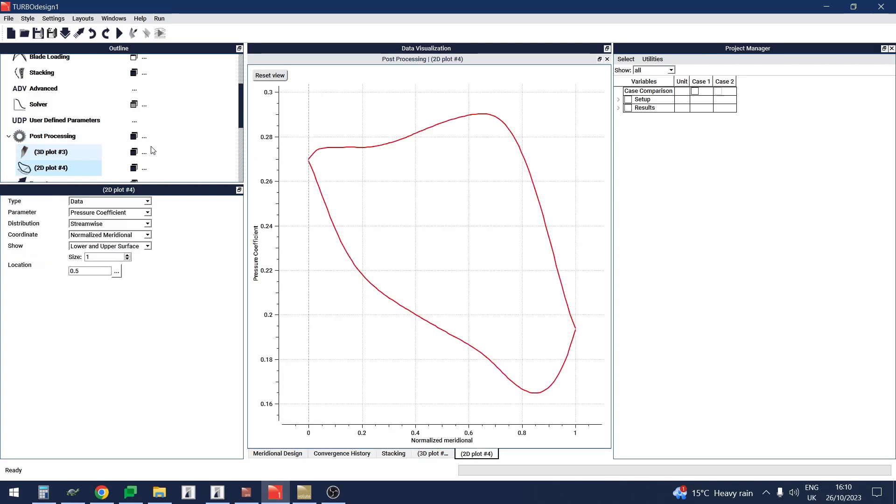
{"action": "left_click", "coordinate": [130, 214]}
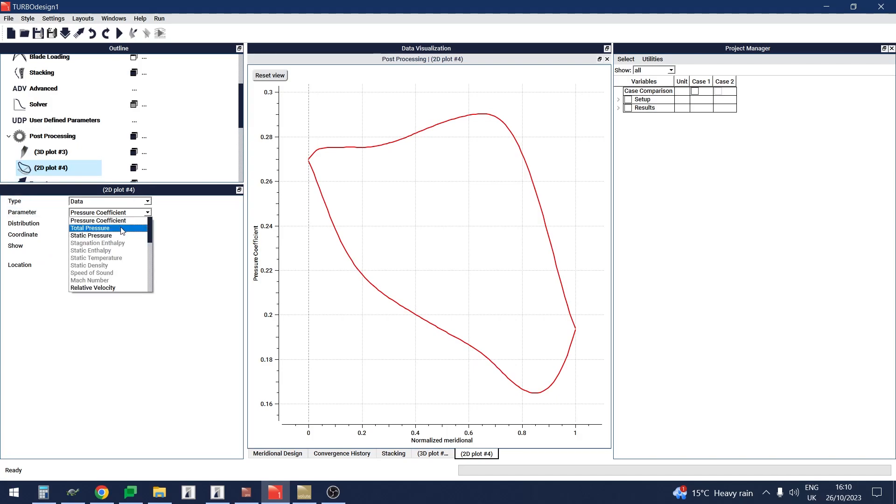
{"action": "left_click", "coordinate": [121, 229]}
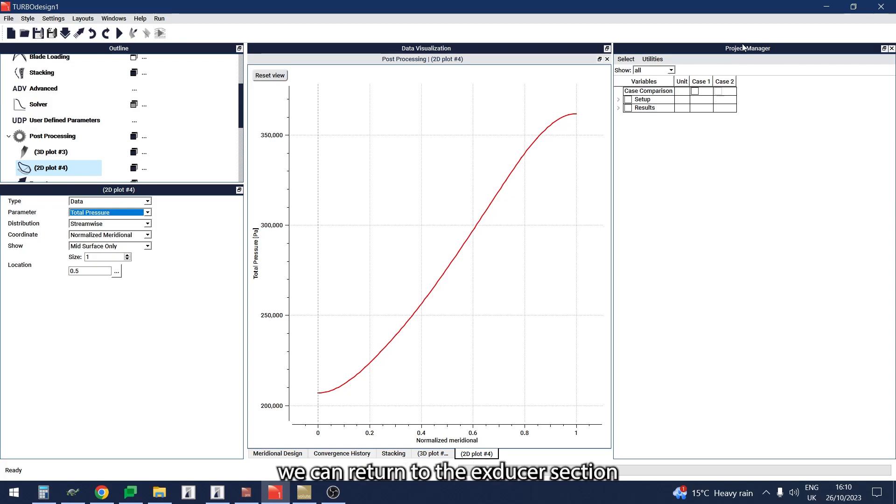
Step: Restore Case 1 to return to the exducer section design
{"action": "right_click", "coordinate": [703, 81]}
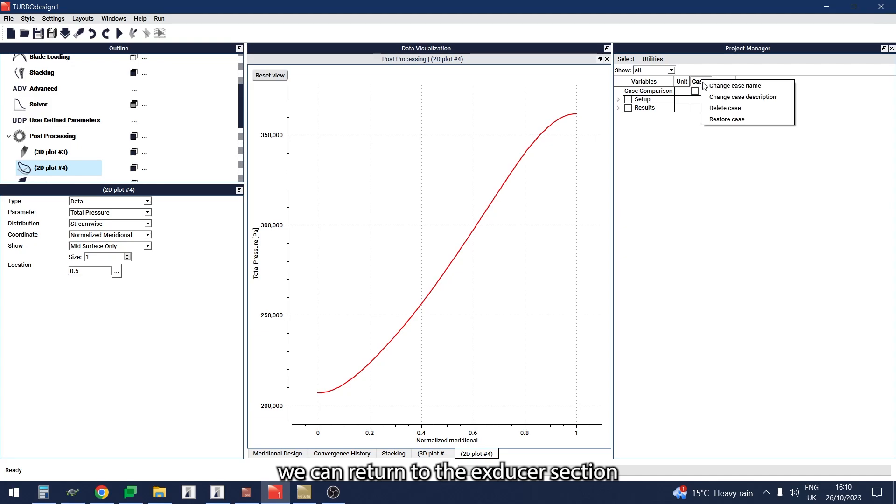
{"action": "left_click", "coordinate": [716, 120]}
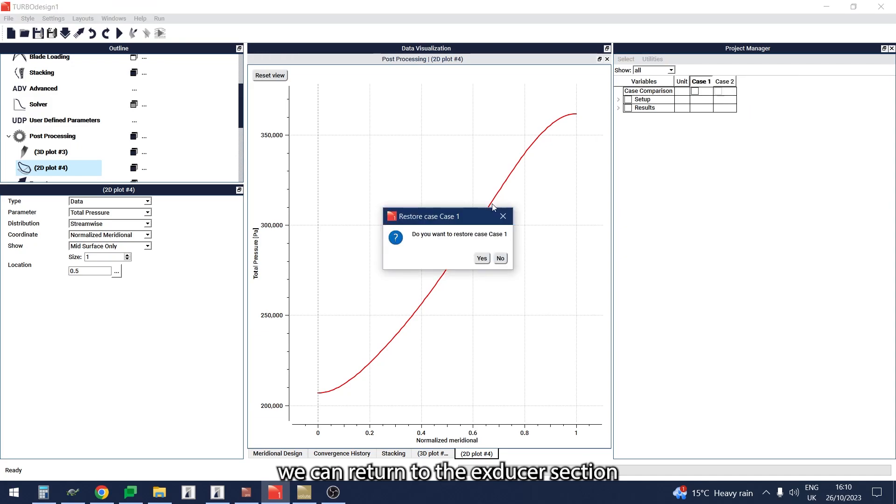
{"action": "left_click", "coordinate": [481, 258]}
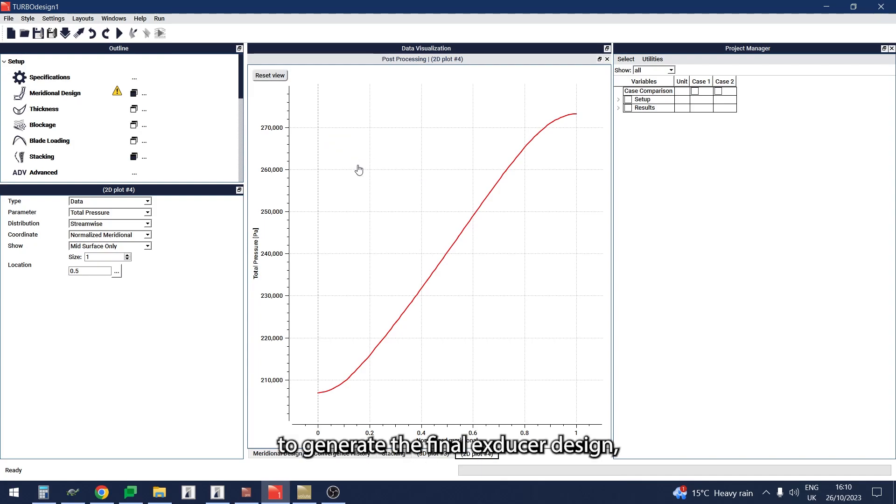
Step: Set the exducer's inlet stagnation pressure to 360 kPa in the specifications and run the solver
{"action": "left_click", "coordinate": [84, 80]}
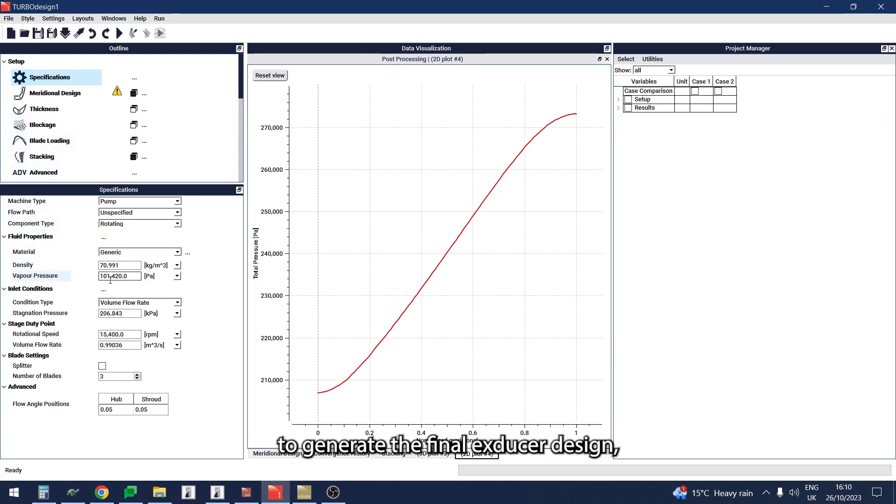
{"action": "double_click", "coordinate": [117, 316]}
{"action": "type", "text": "360"}
{"action": "key", "text": "Return"}
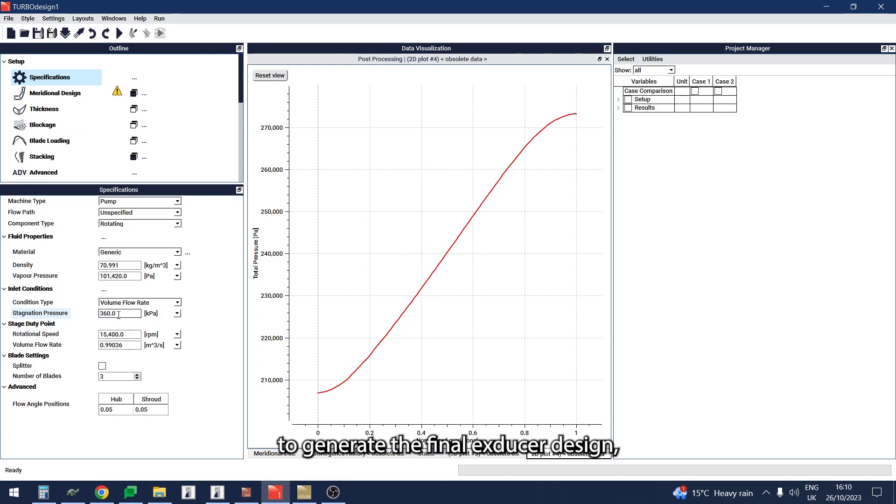
{"action": "left_click", "coordinate": [119, 34]}
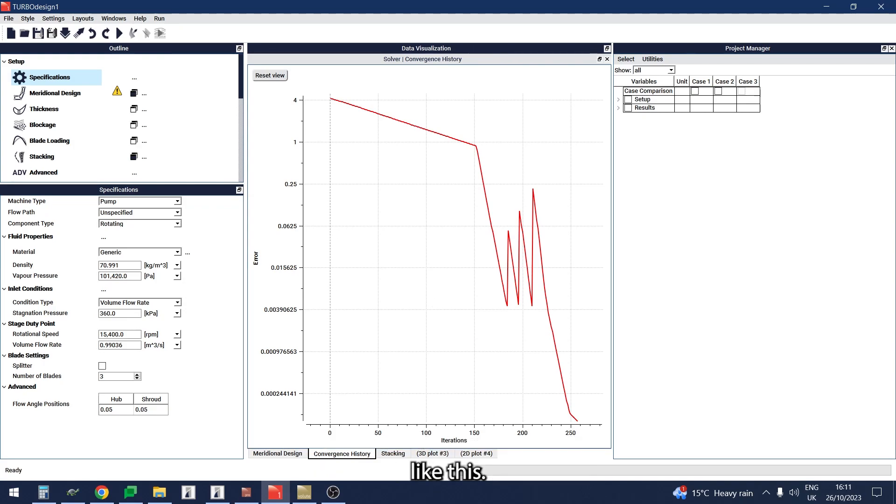
Step: Combine plots in the 3D geometry plot to overlay Case 2 on the current case, and show the hub
{"action": "left_click", "coordinate": [433, 455]}
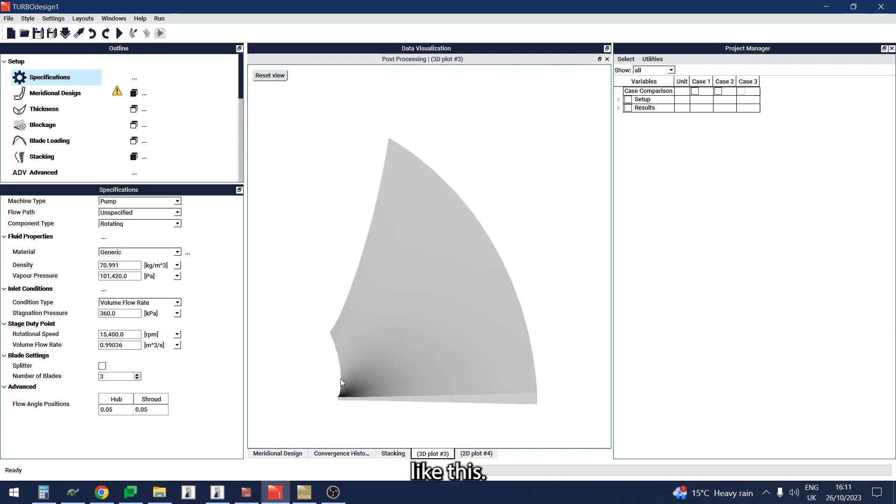
{"action": "scroll", "coordinate": [156, 173], "scroll_direction": "down", "scroll_amount": 2}
{"action": "scroll", "coordinate": [155, 172], "scroll_direction": "down", "scroll_amount": 1}
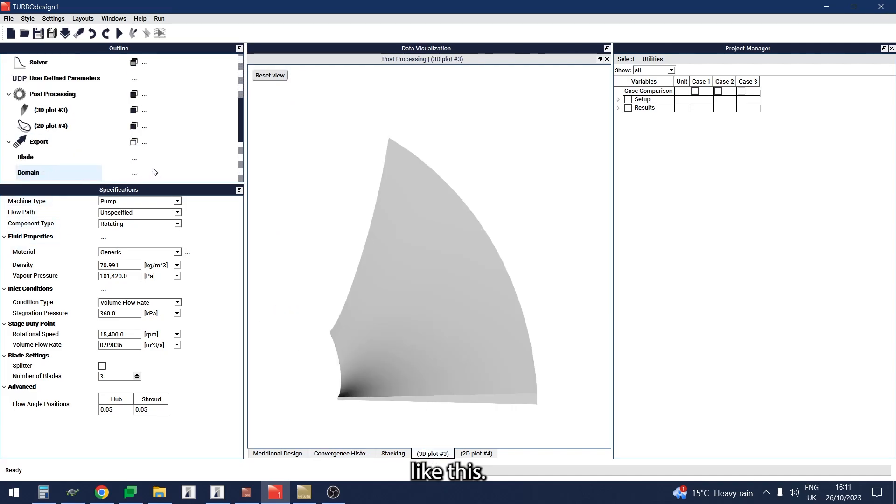
{"action": "left_click", "coordinate": [60, 112]}
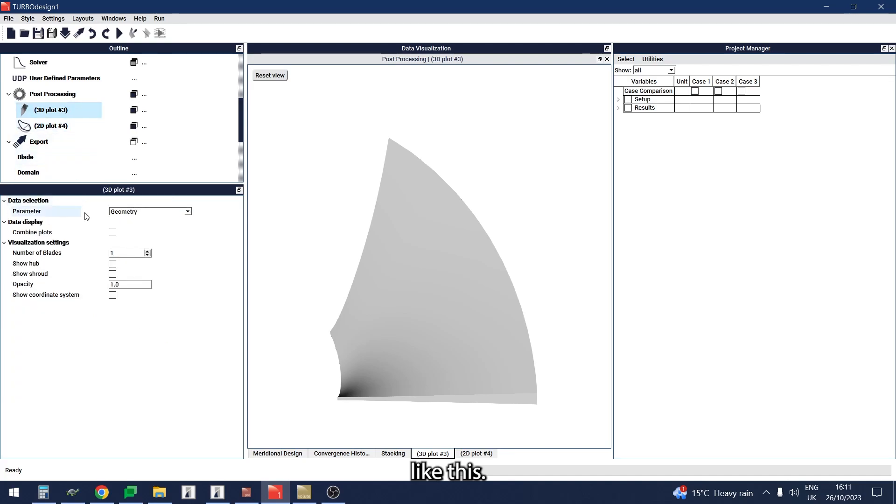
{"action": "left_click", "coordinate": [114, 233]}
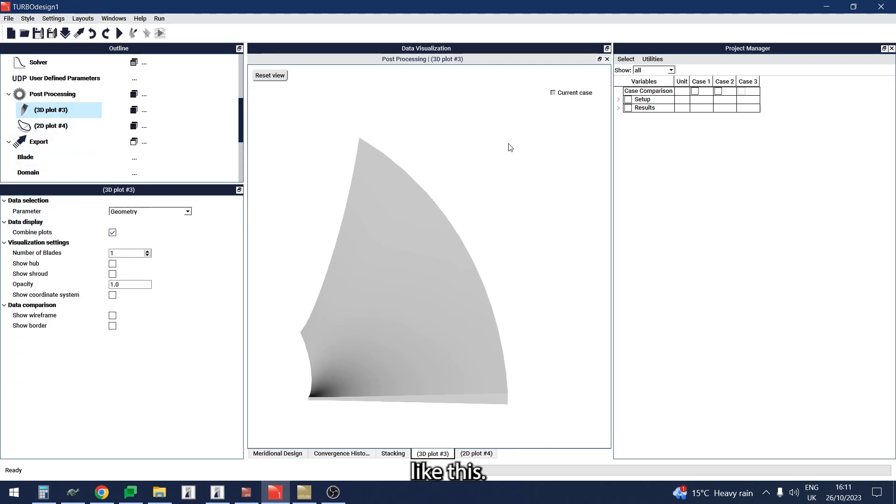
{"action": "left_click", "coordinate": [718, 91]}
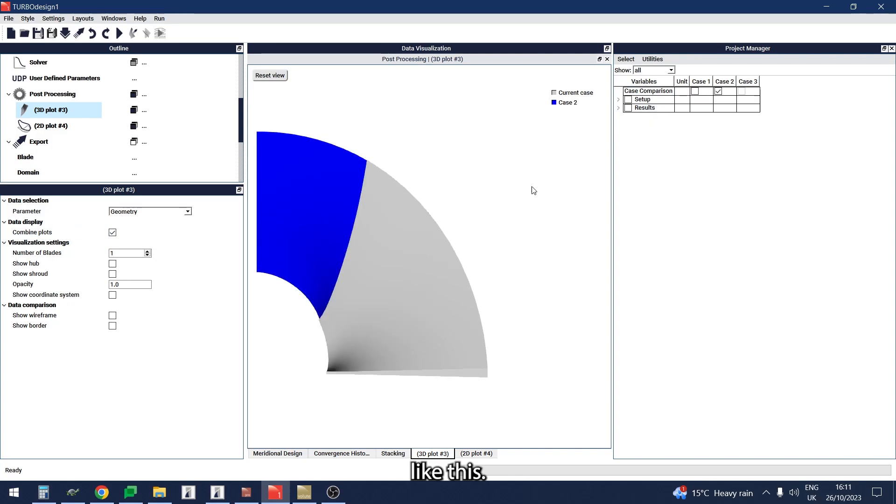
{"action": "left_click_drag", "start_coordinate": [416, 242], "coordinate": [441, 344]}
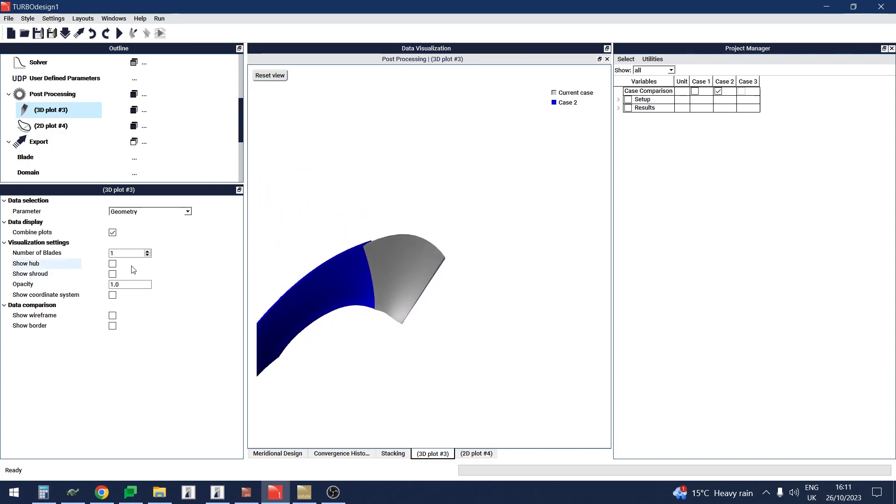
{"action": "left_click", "coordinate": [114, 265]}
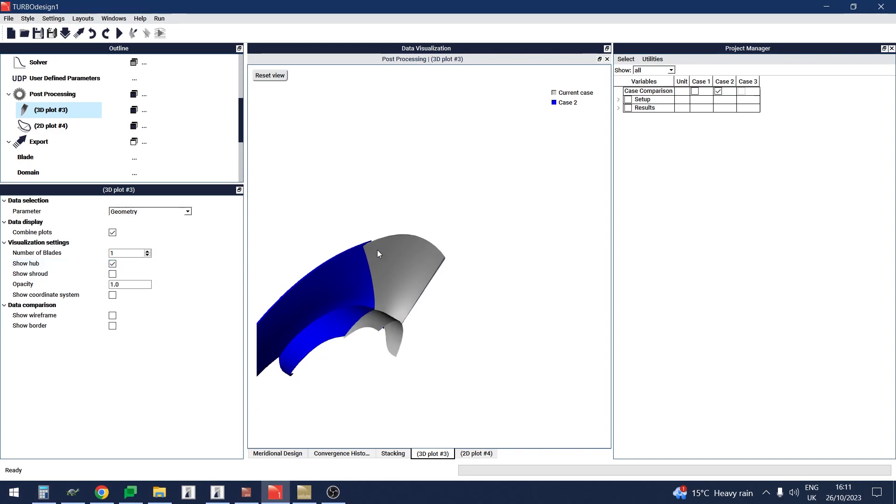
Step: Add another 2D post-processing plot of Static Pressure and set its location size to 2, covering span locations 0.0 and 1.0
{"action": "left_click_drag", "start_coordinate": [404, 252], "coordinate": [417, 220]}
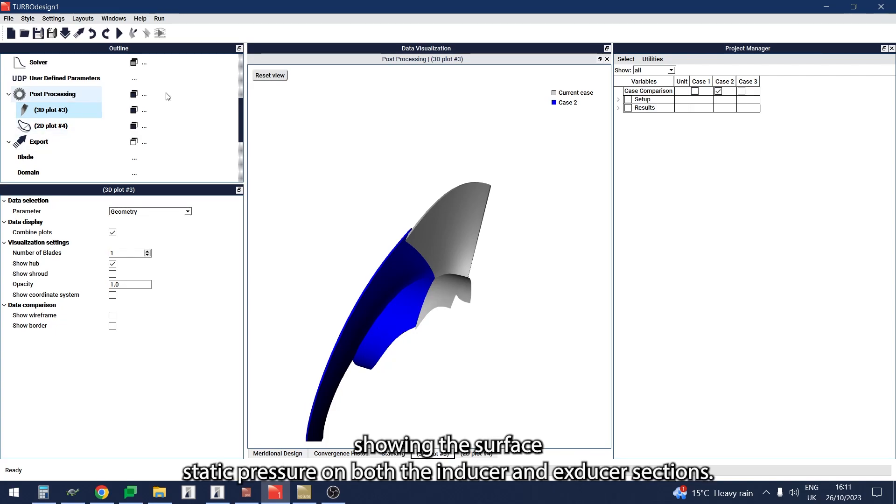
{"action": "left_click", "coordinate": [144, 95]}
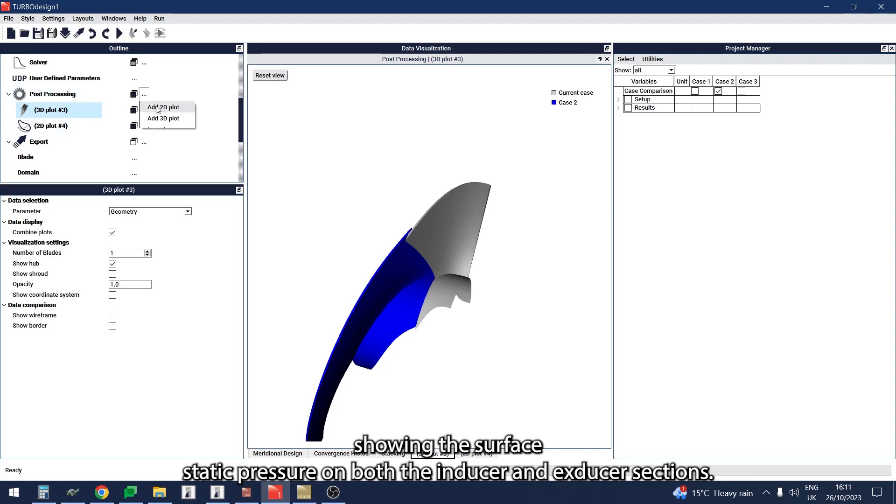
{"action": "left_click", "coordinate": [157, 110]}
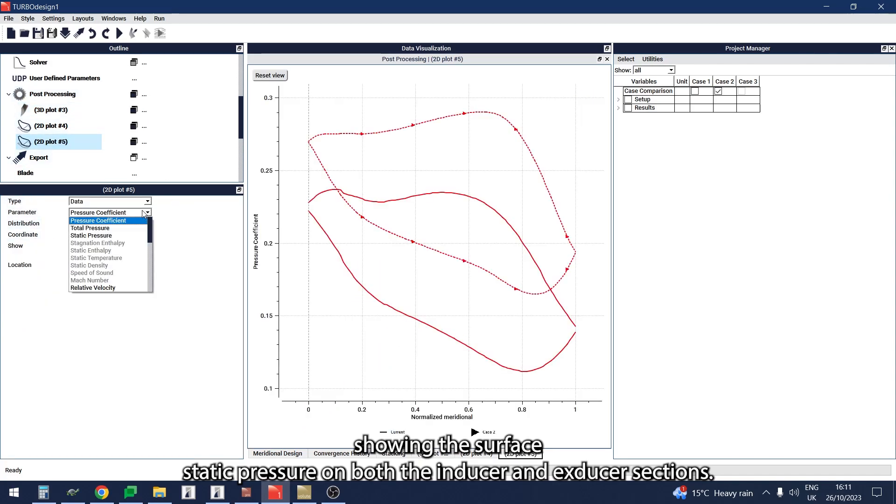
{"action": "left_click", "coordinate": [131, 235]}
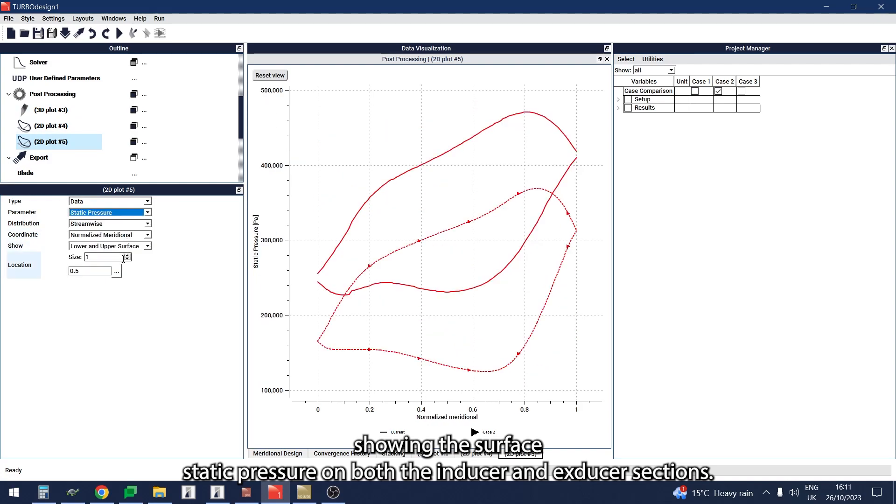
{"action": "left_click", "coordinate": [127, 255]}
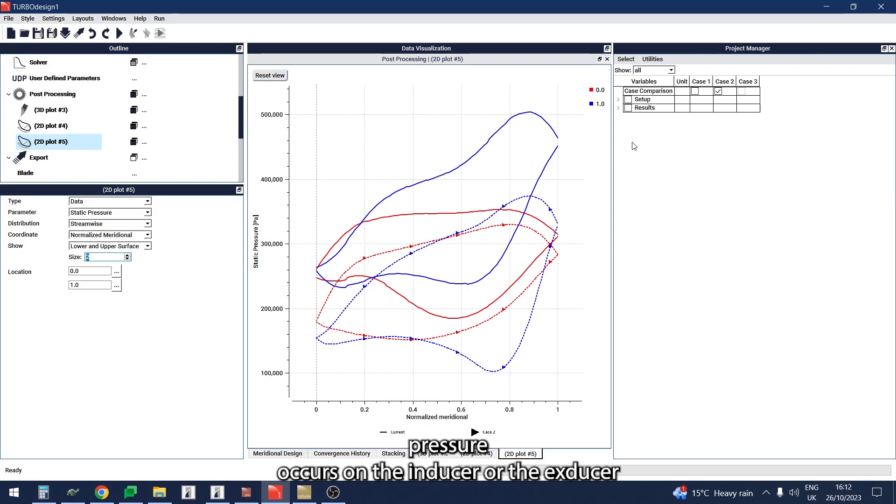
Step: Expand the case results down to the Performance Parameters to compare them across the three cases
{"action": "left_click", "coordinate": [619, 108]}
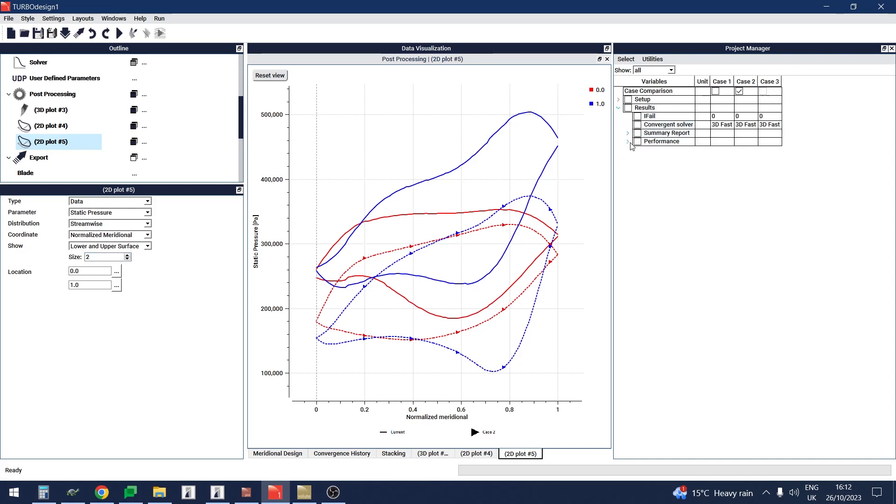
{"action": "left_click", "coordinate": [628, 142]}
{"action": "left_click", "coordinate": [635, 159]}
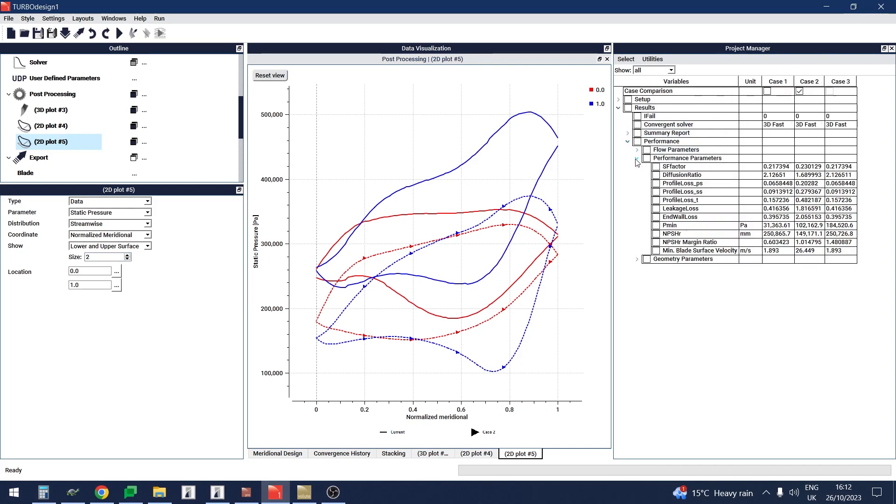